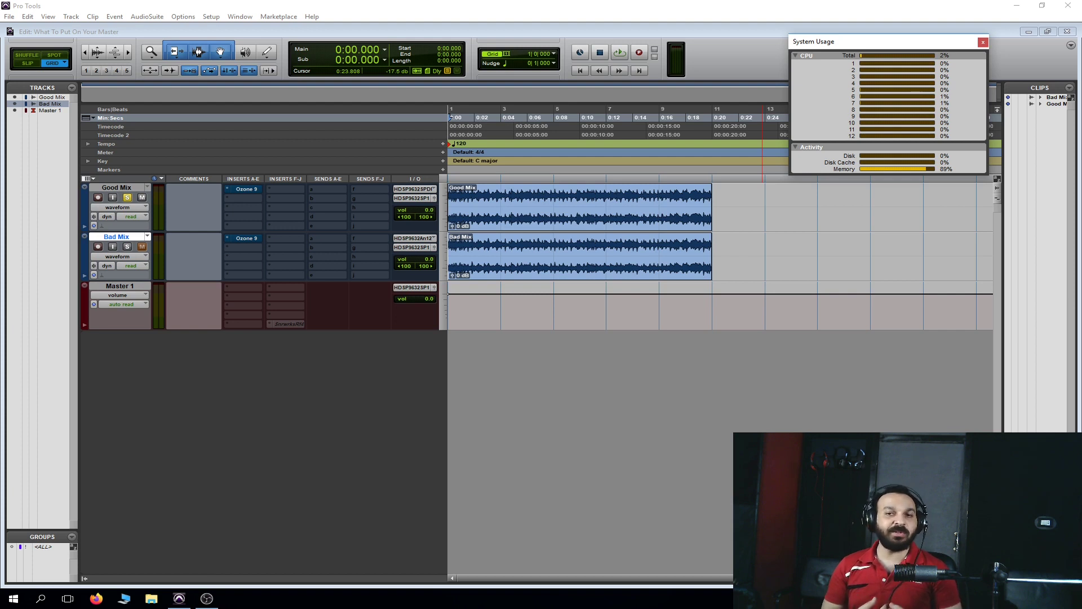
- Play the session and alternate solo between the Good Mix and Bad Mix tracks to compare how they sound
click(509, 218)
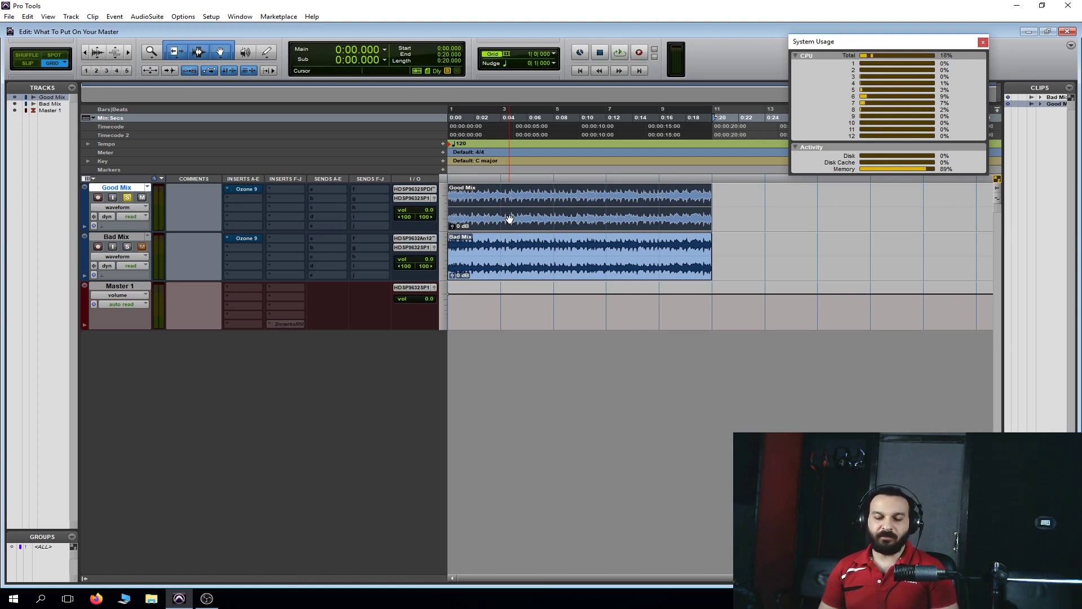
key(space)
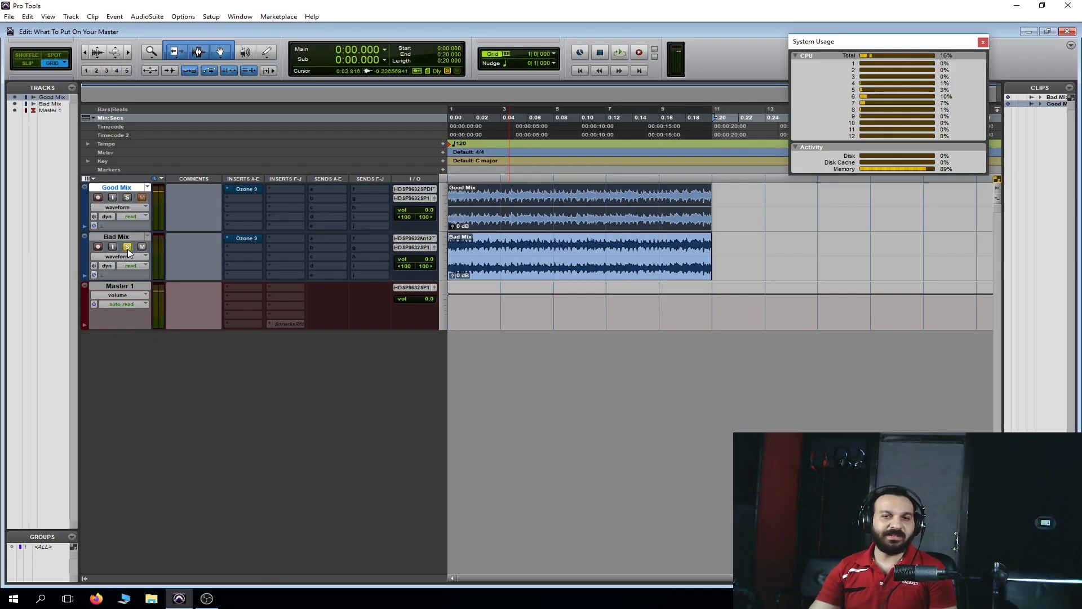
key(space)
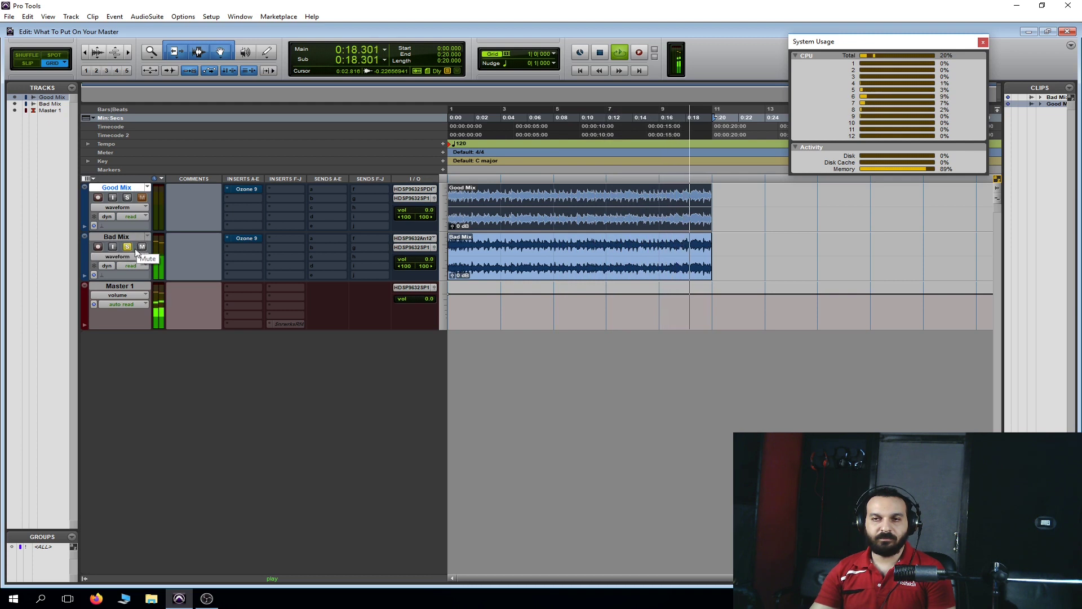
click(127, 197)
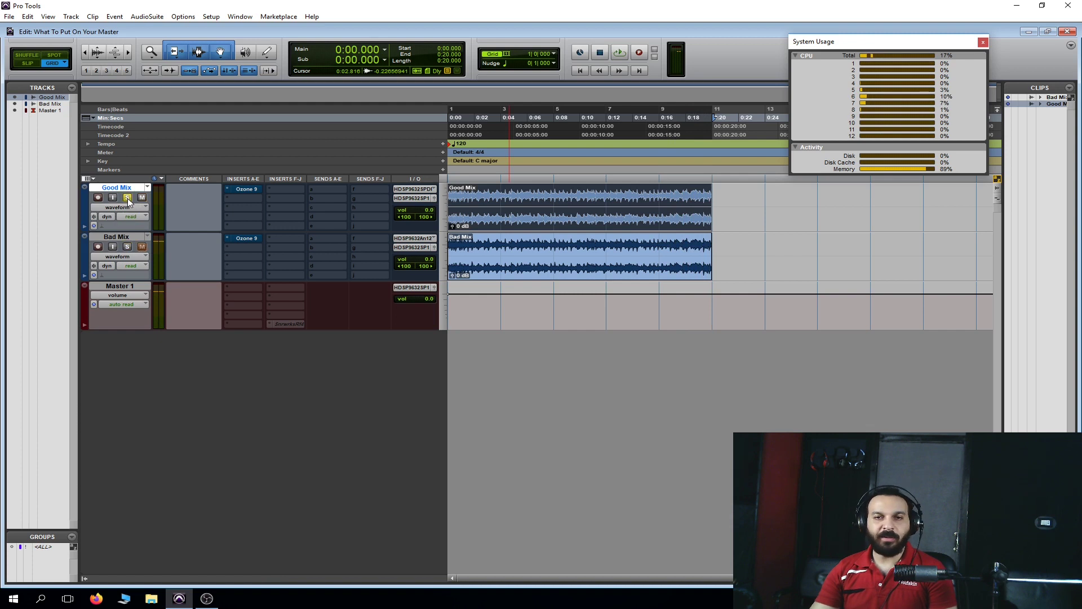
key(space)
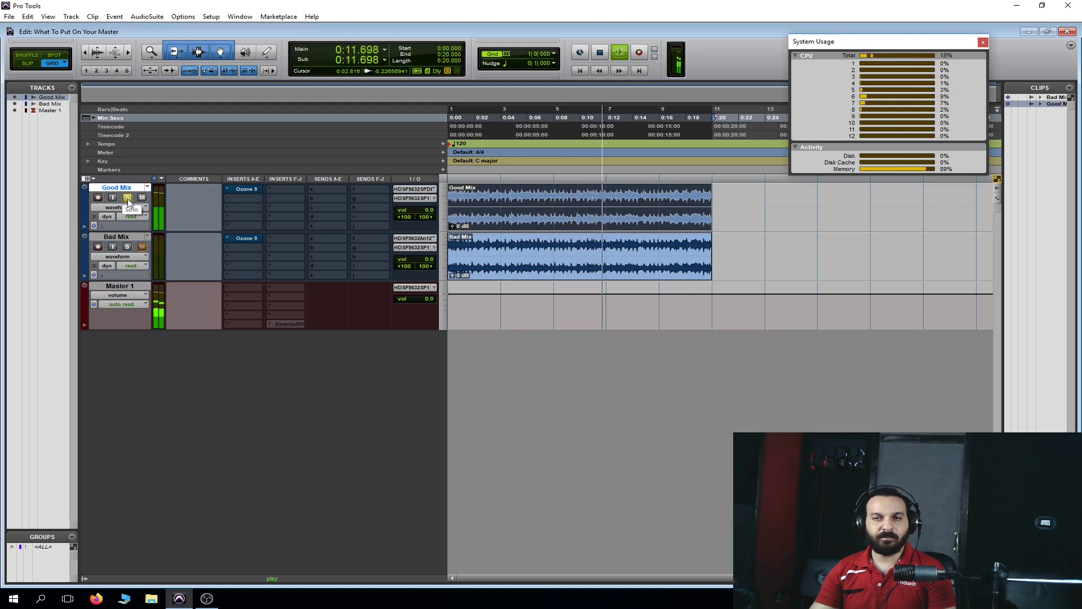
click(128, 248)
key(space)
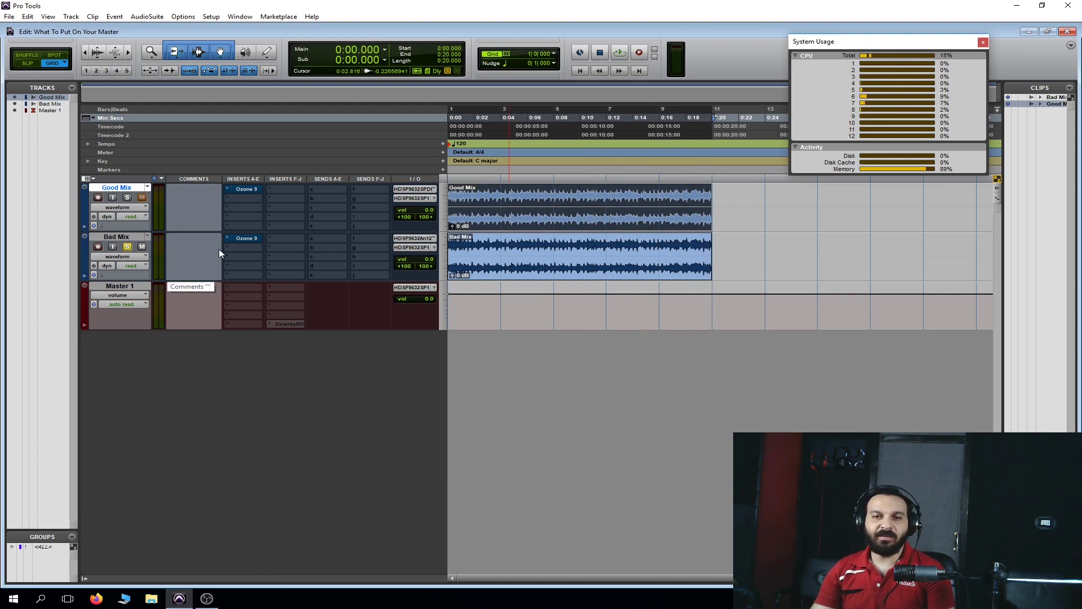
- Open Ozone 9 on the Good Mix track, examine its Maximizer during playback, and close the plugin
click(247, 190)
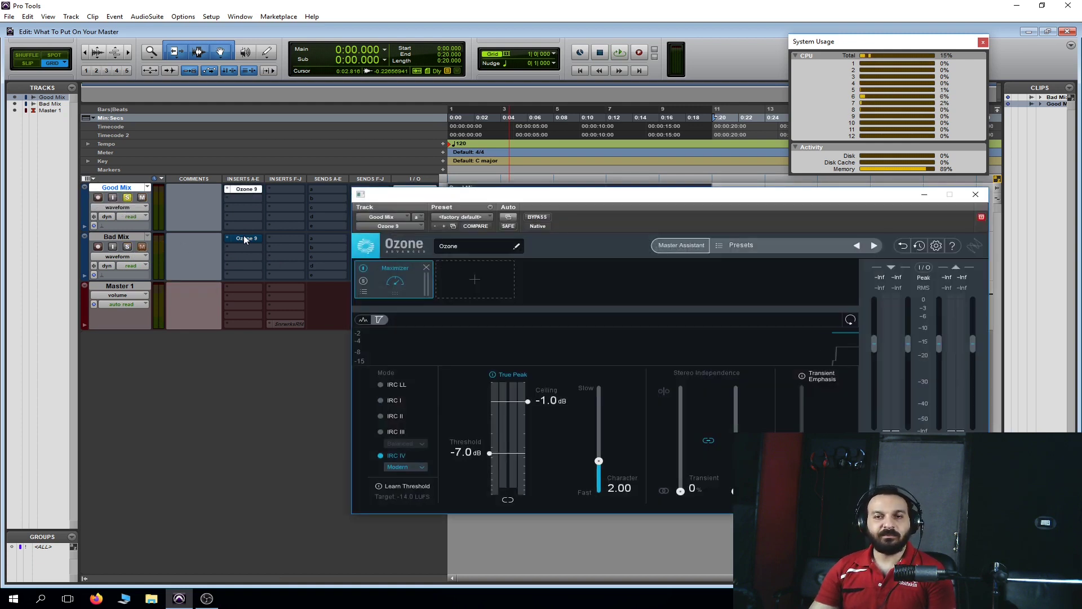
drag(591, 198, 453, 89)
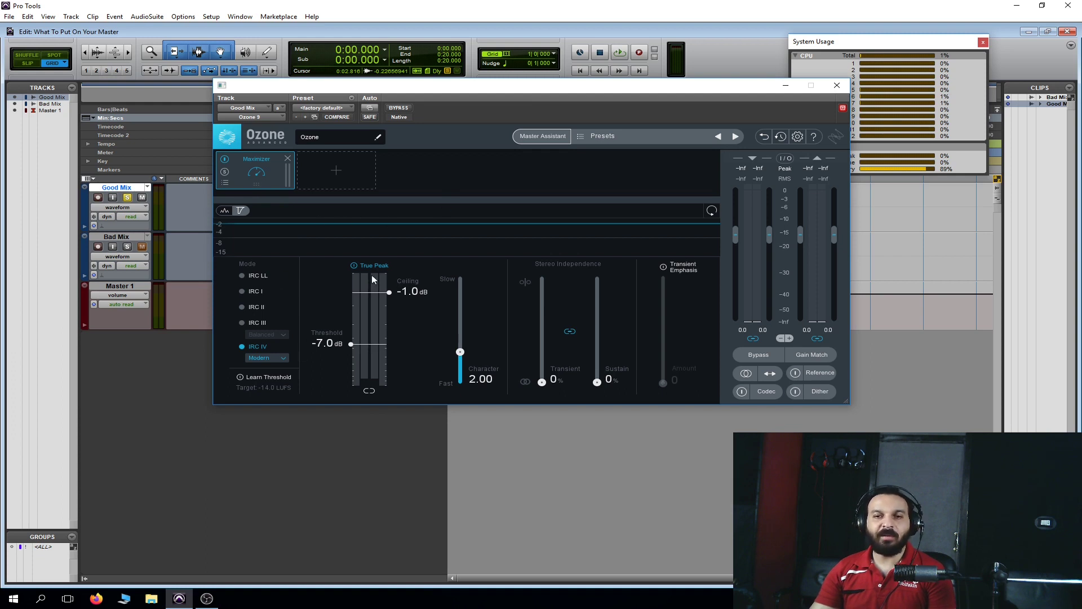
key(space)
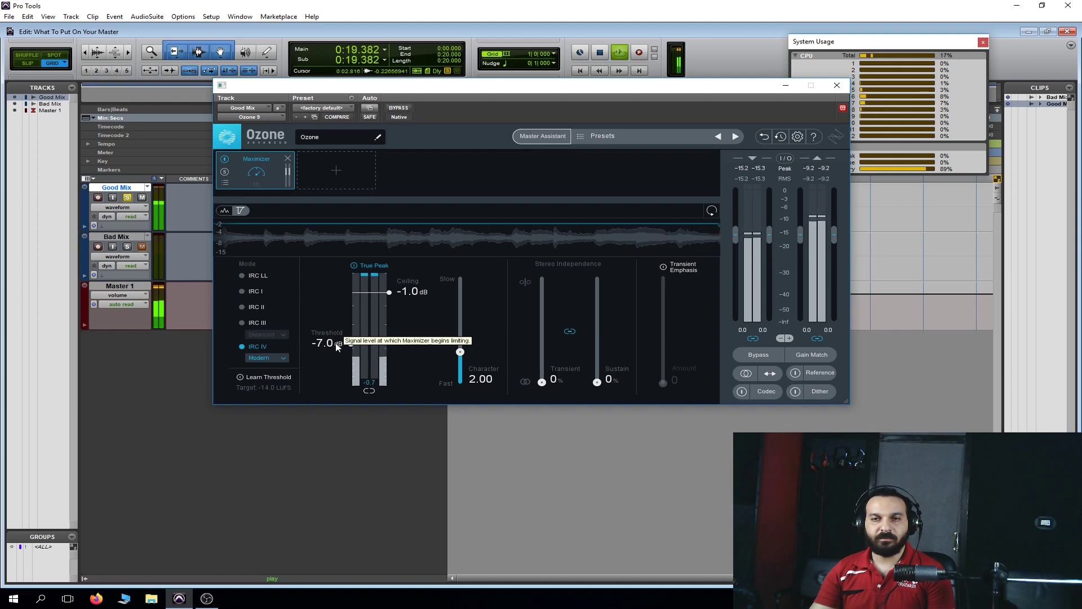
key(space)
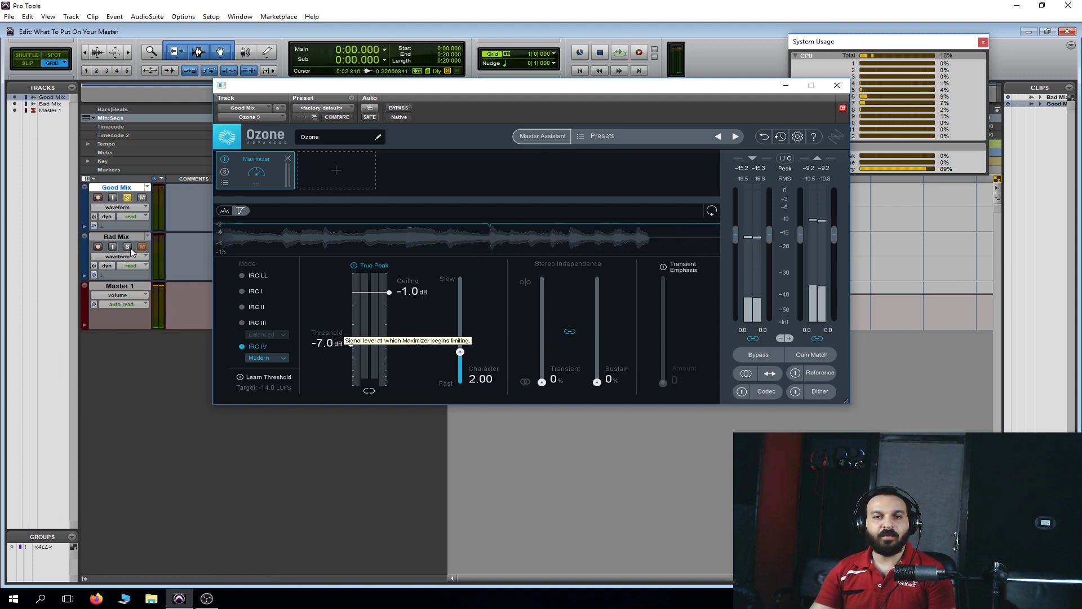
click(844, 89)
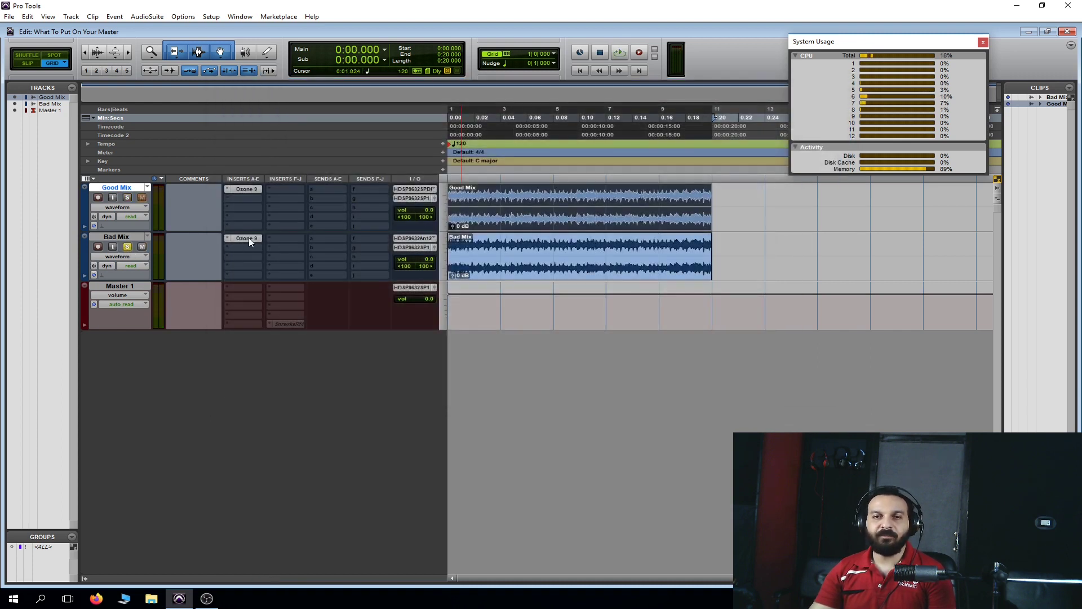
- Open Ozone 9 on the Bad Mix track and review its Equalizer 1 and Maximizer modules
click(246, 239)
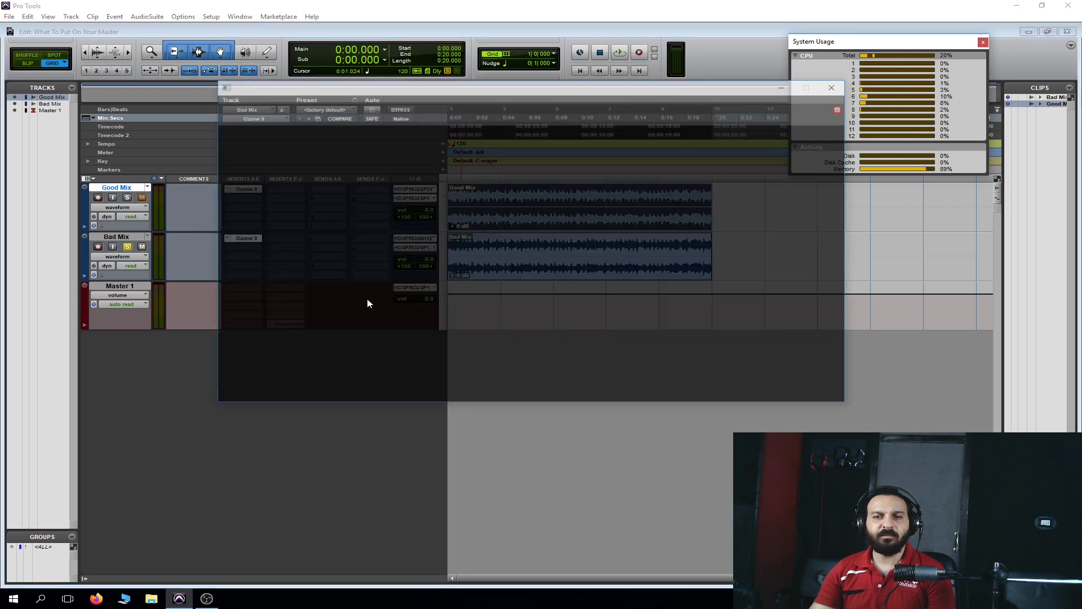
drag(428, 88, 391, 82)
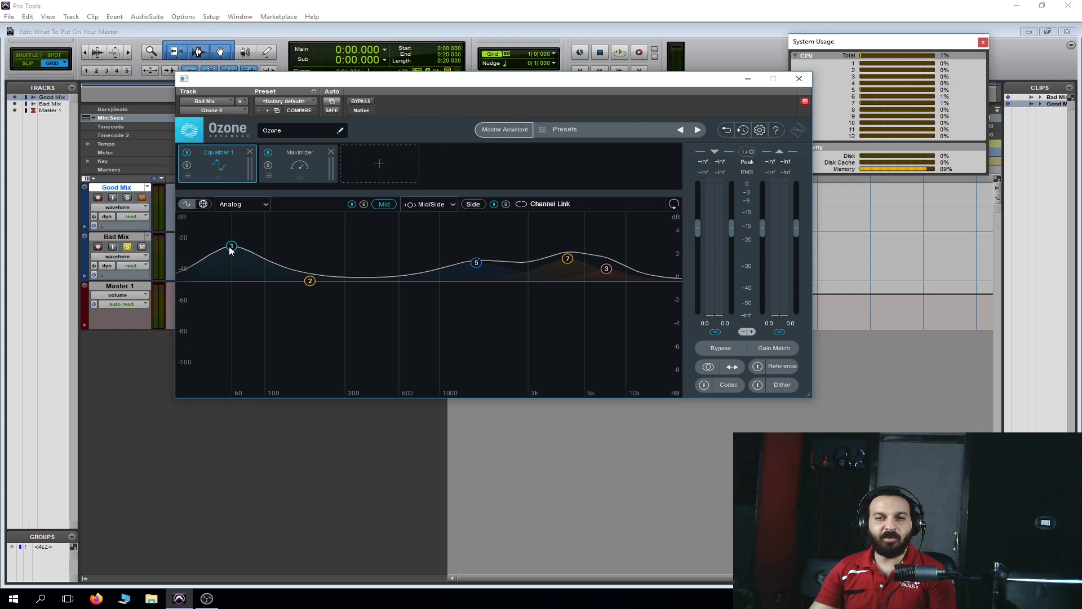
click(295, 167)
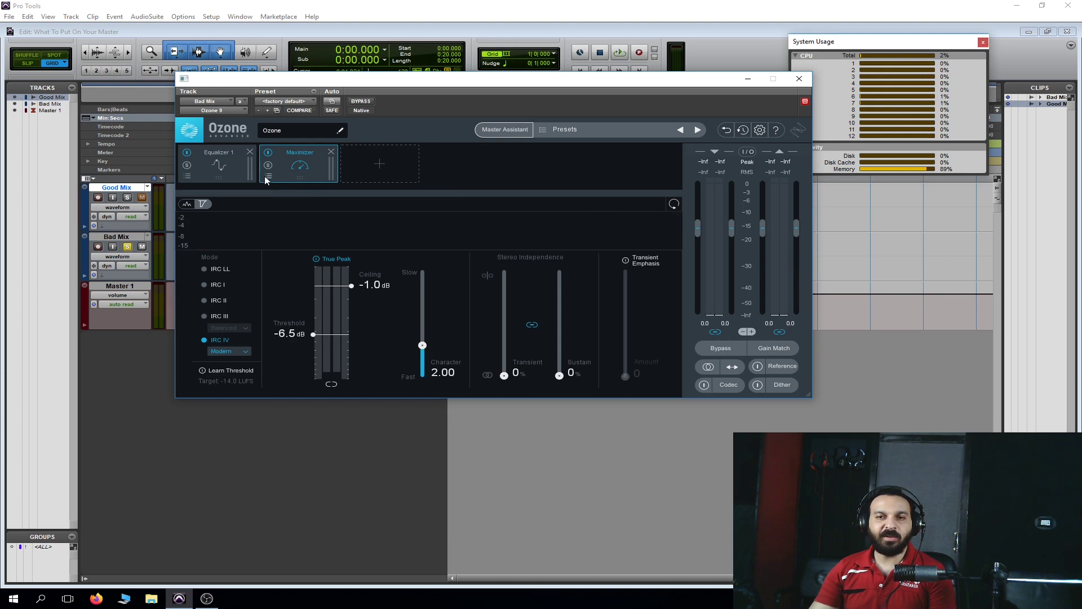
click(225, 175)
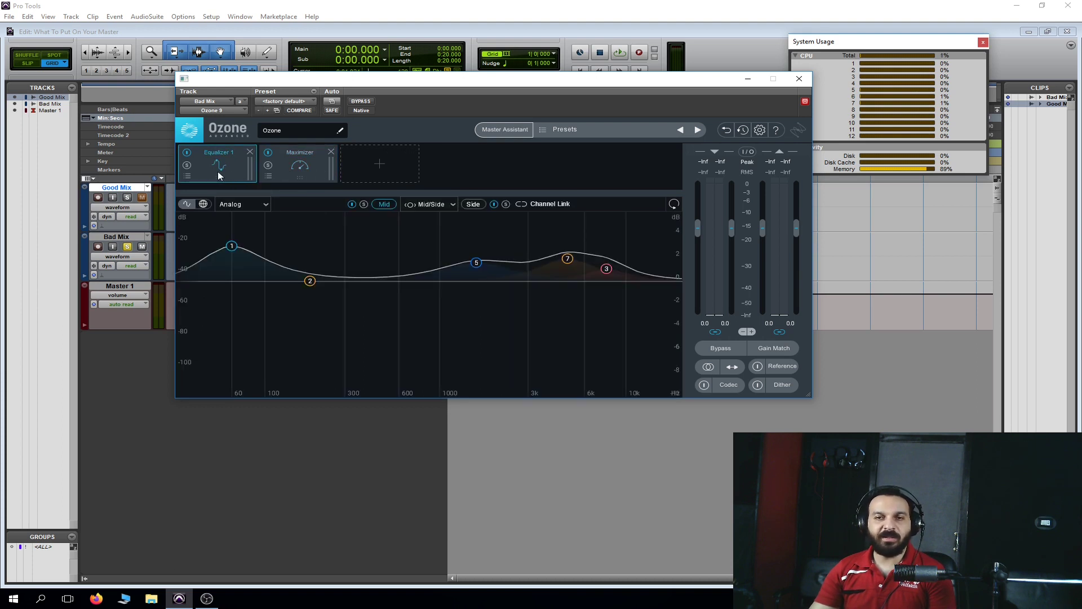
- Disable Equalizer 1 in the Bad Mix's Ozone 9 and set the Maximizer threshold to -7.0 dB
click(188, 153)
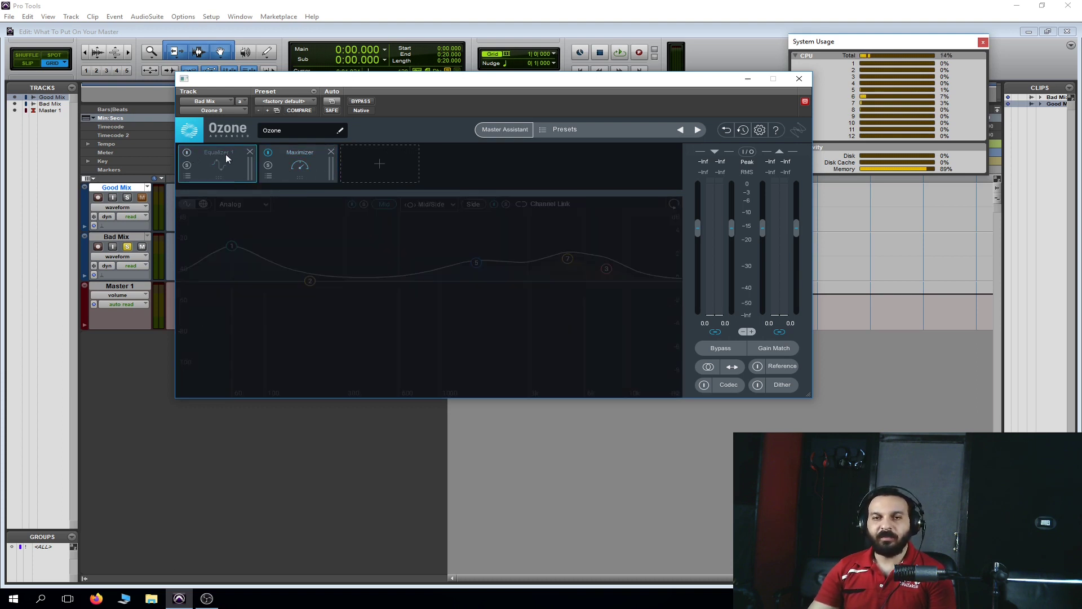
drag(461, 83, 531, 115)
click(384, 205)
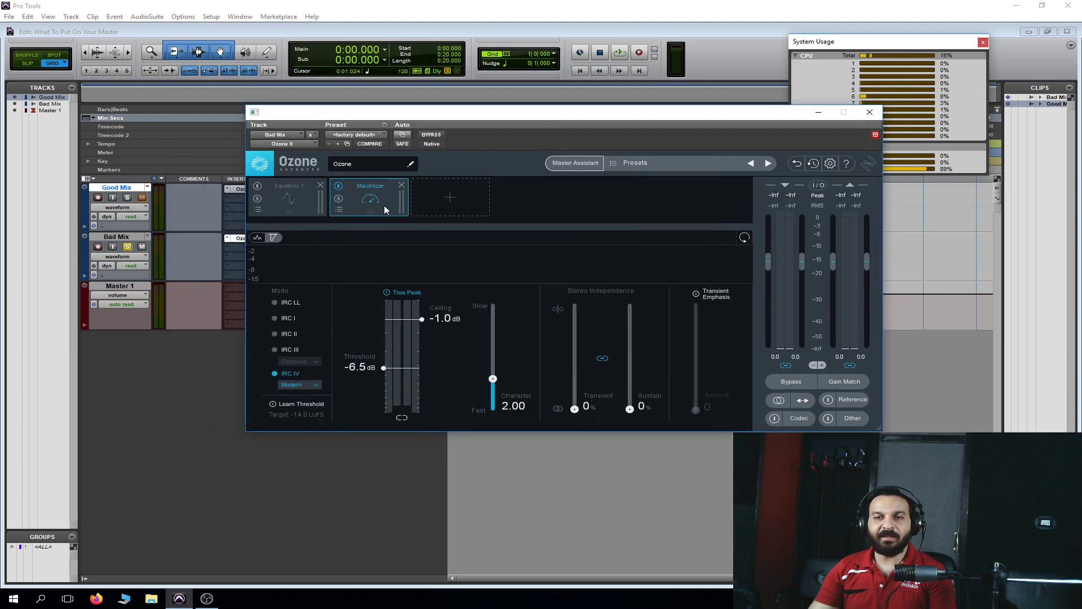
click(369, 372)
text(-7)
key(Return)
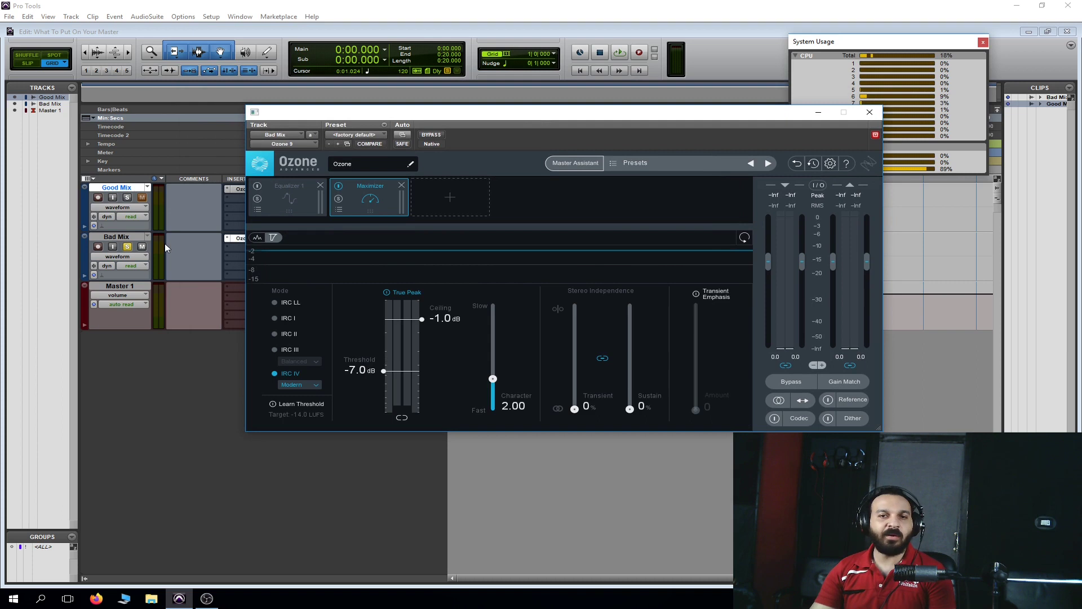
- Play the session with the Bad Mix's equalizer off and alternate solo between both mixes to compare them
mouse_move(513, 113)
mouse_down()
mouse_move(545, 183)
mouse_move(537, 306)
mouse_move(385, 222)
mouse_move(340, 251)
mouse_move(365, 256)
mouse_up()
key(space)
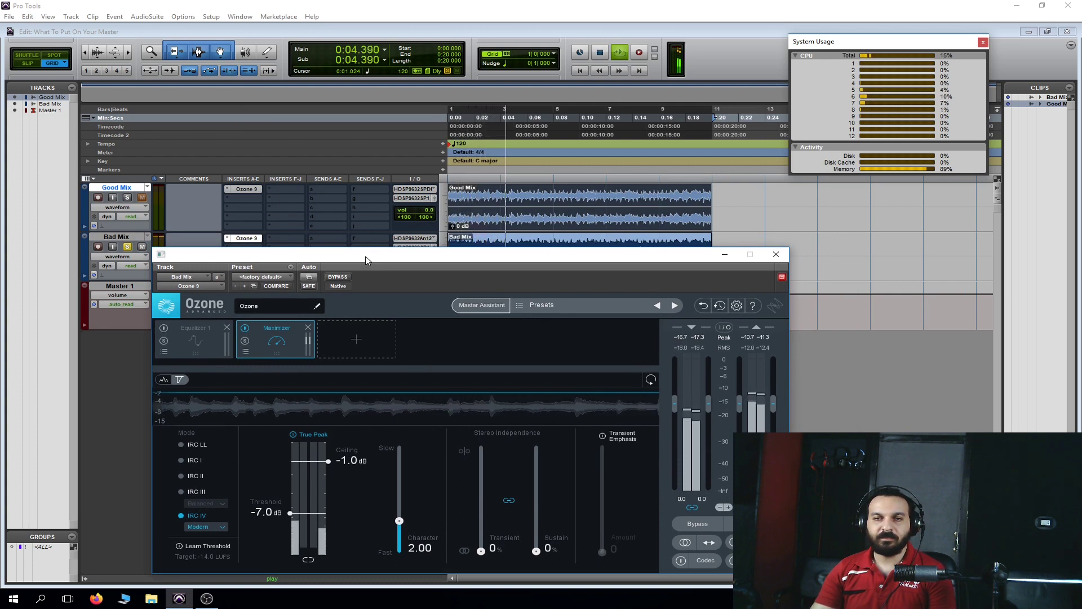
click(127, 198)
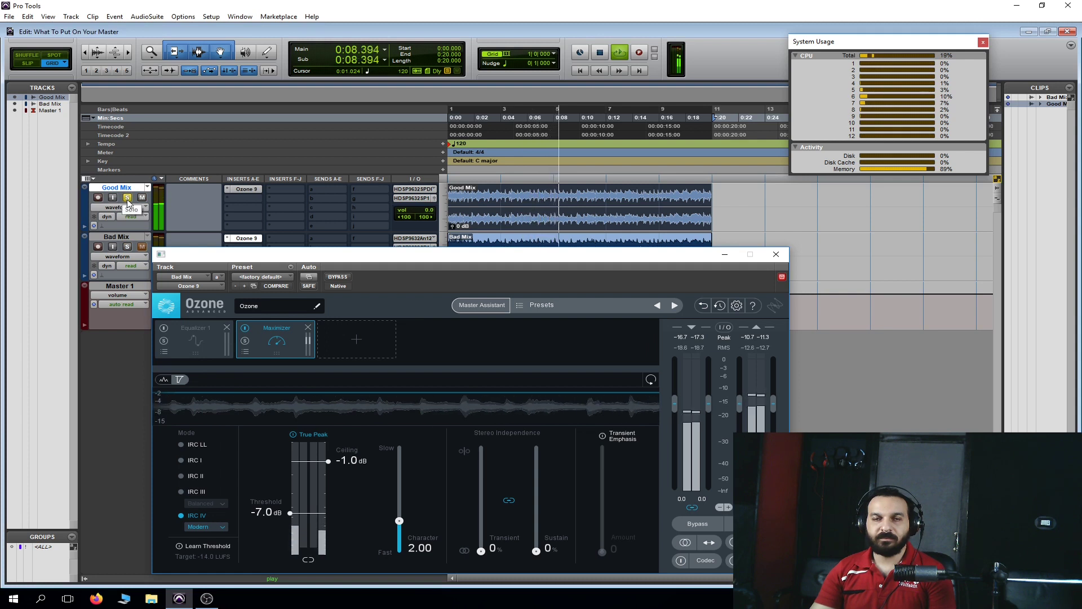
click(126, 248)
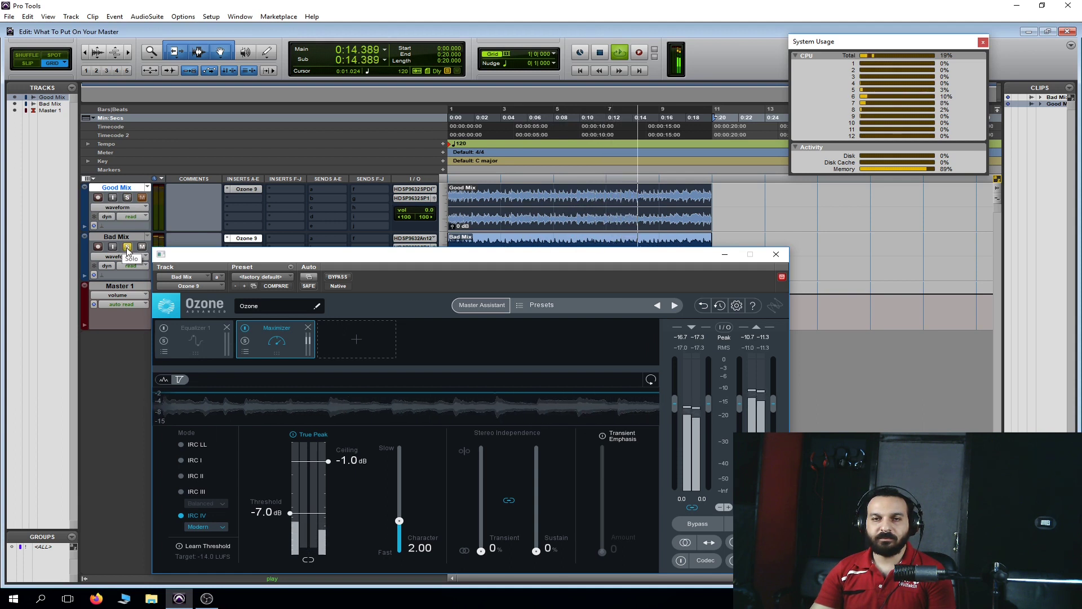
click(126, 197)
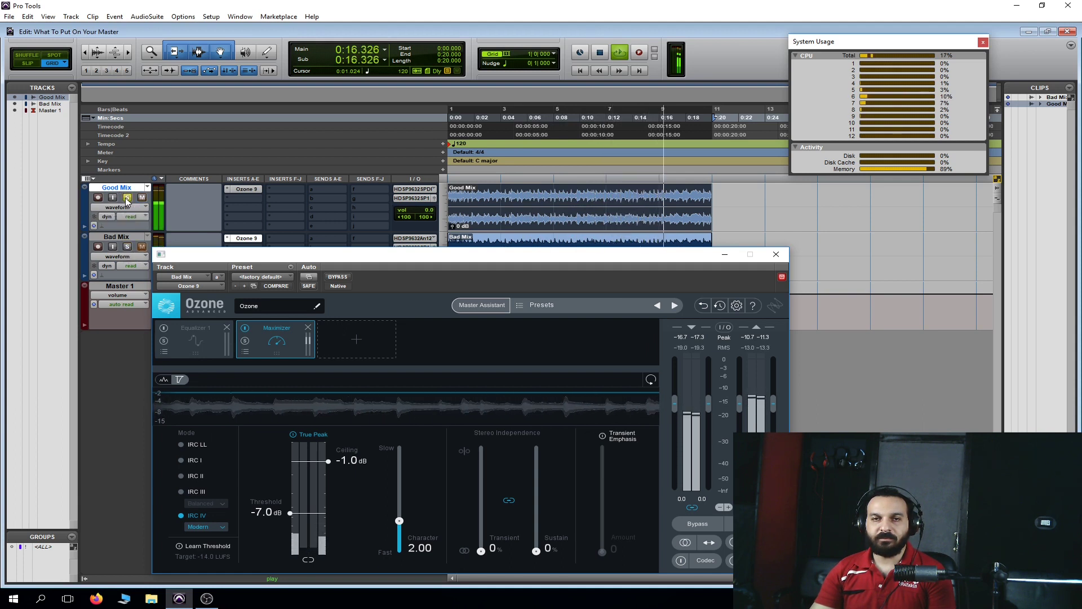
click(128, 246)
key(space)
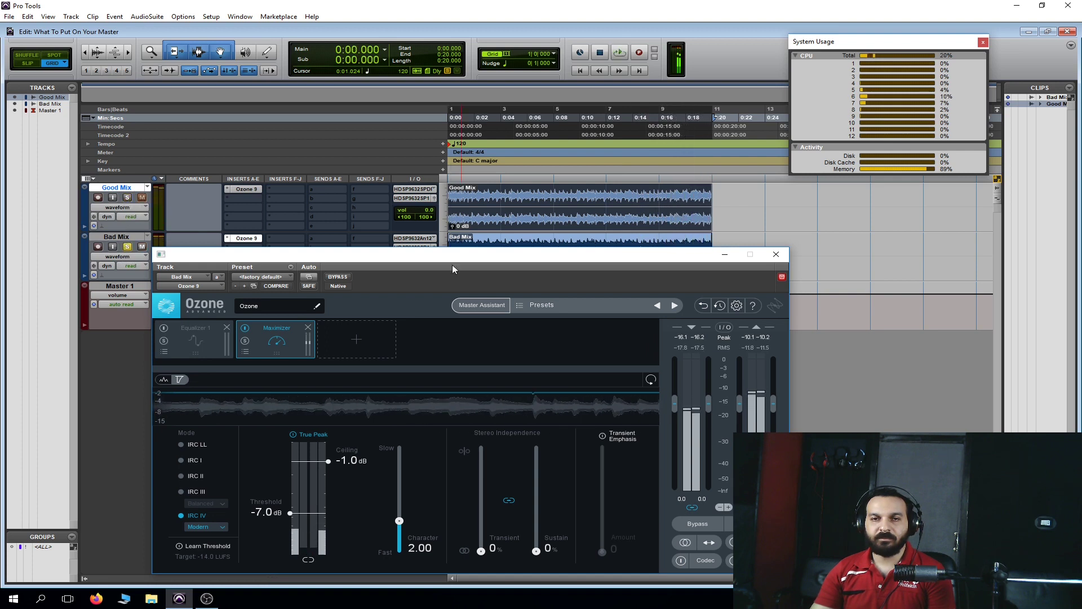
- Set the Bad Mix's Maximizer threshold to -6.5 dB
drag(453, 255, 586, 151)
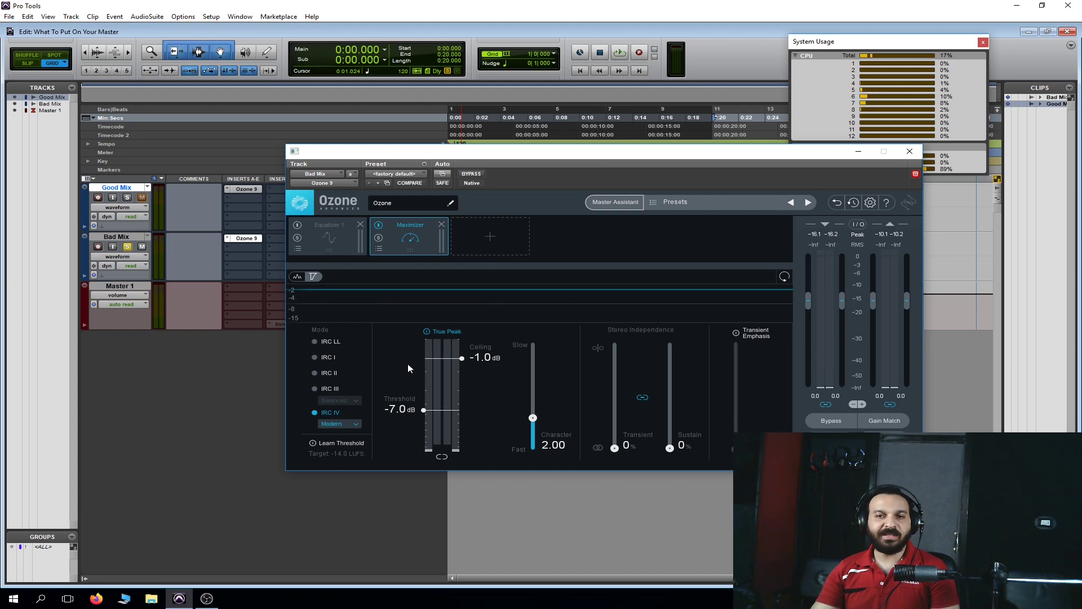
drag(537, 160, 468, 161)
double_click(334, 411)
text(-65)
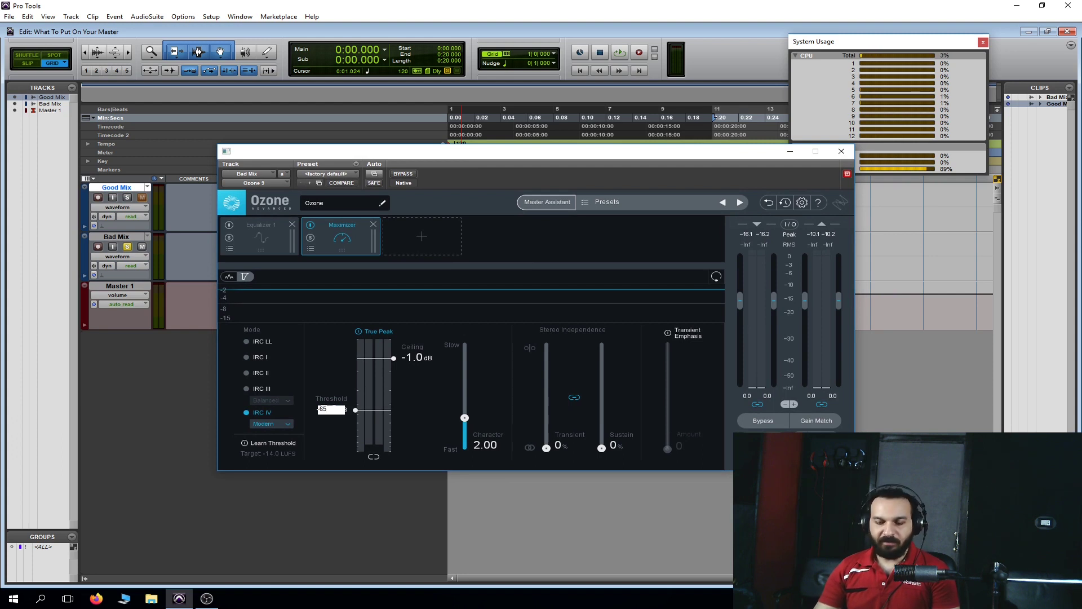
key(Return)
double_click(329, 450)
text(-20)
key(Return)
key(ctrl+z)
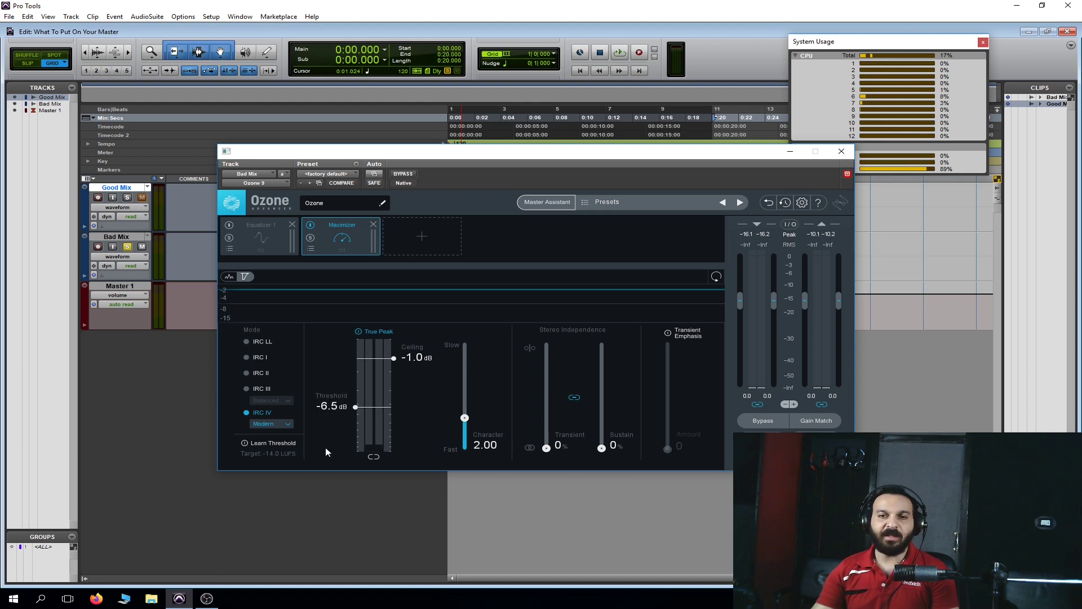
- Re-enable Equalizer 1 in the Bad Mix's Ozone 9 and play the track through it
click(254, 241)
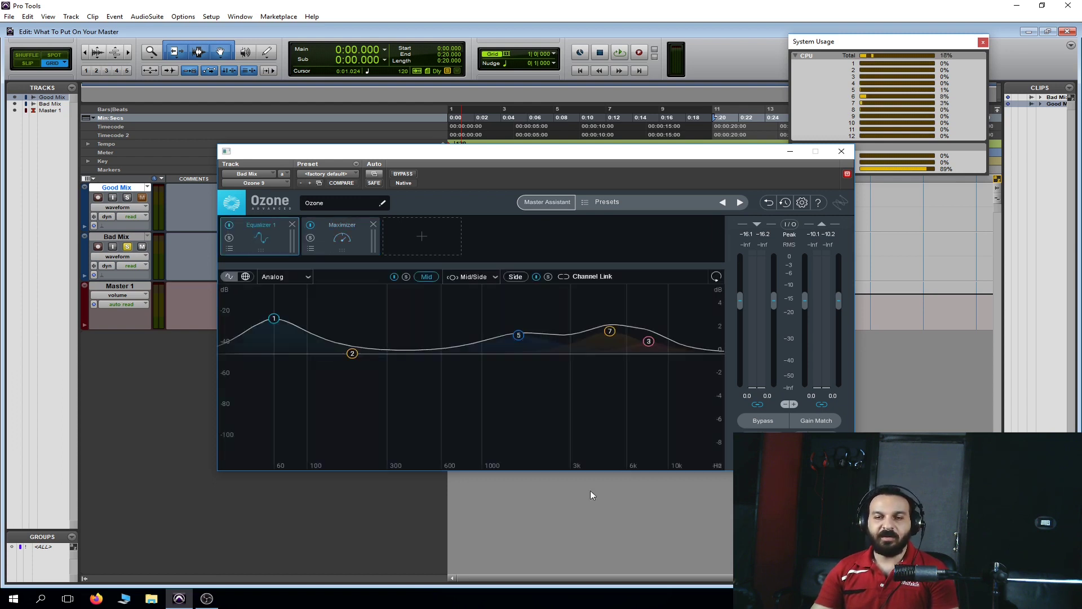
key(space)
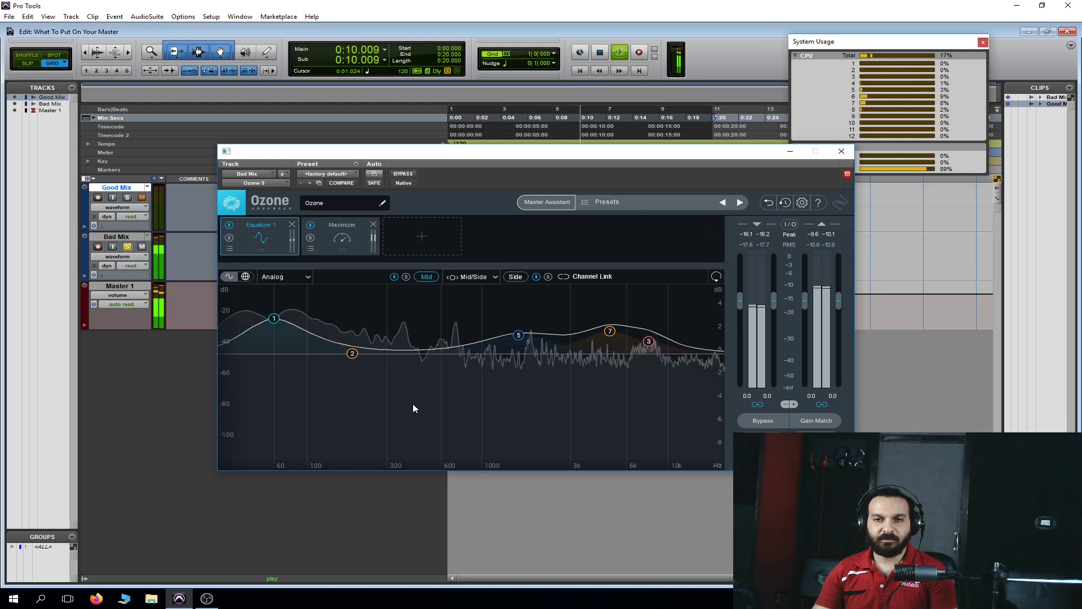
key(space)
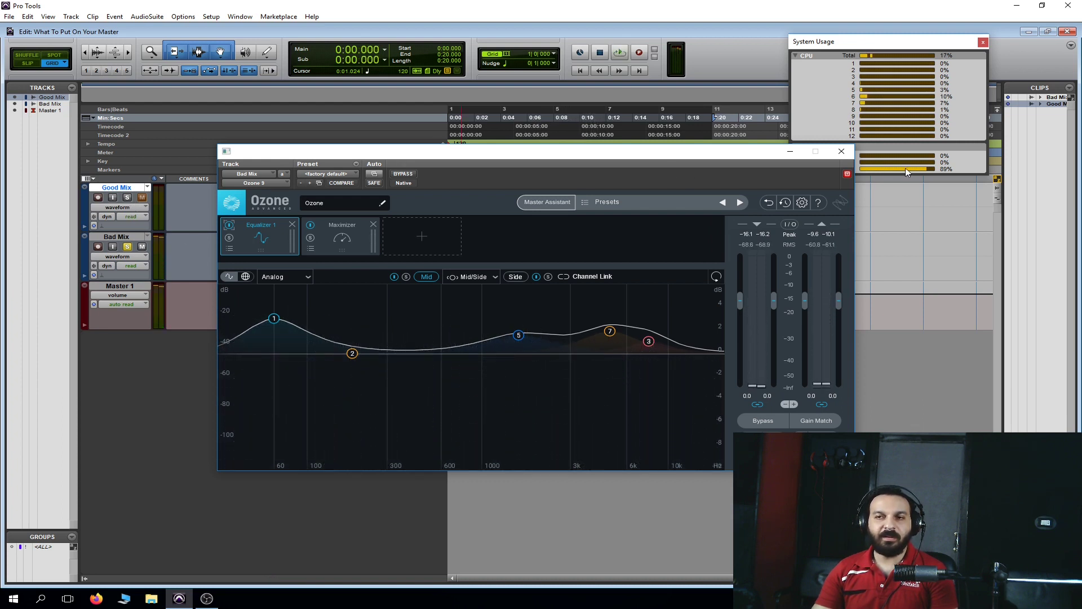
- Close the Bad Mix's Ozone 9 and play the session, alternating solo between both mixes to compare them with the equalizer active
click(841, 151)
click(128, 197)
key(space)
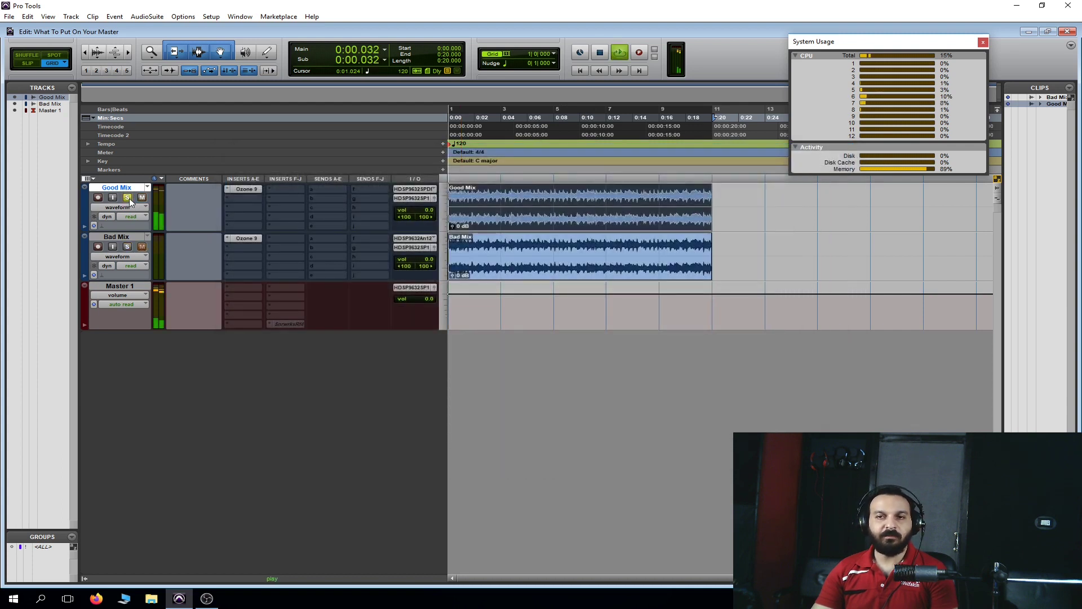
click(128, 247)
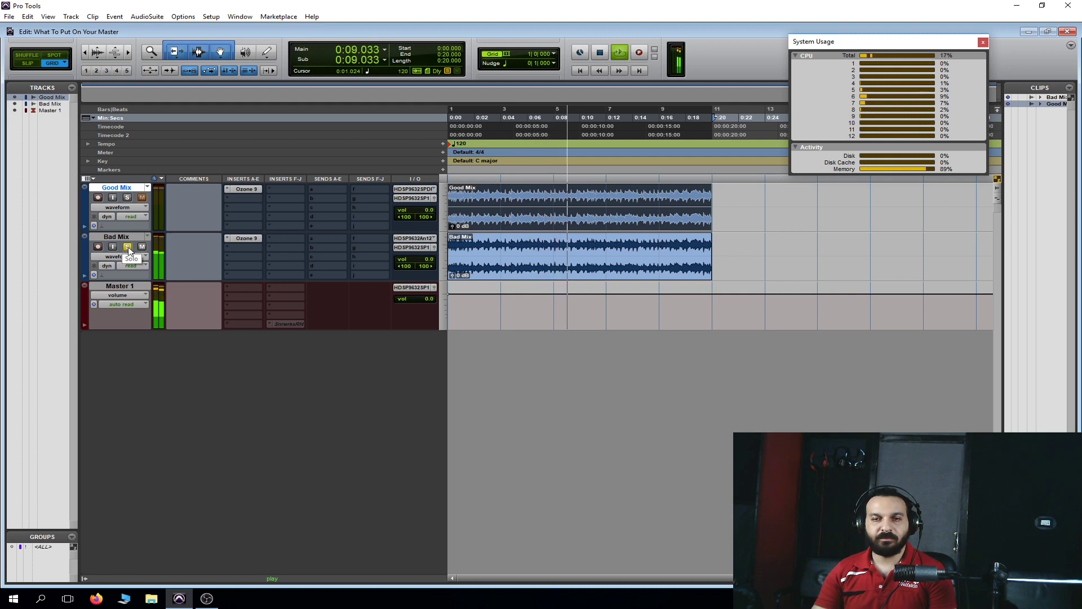
click(128, 198)
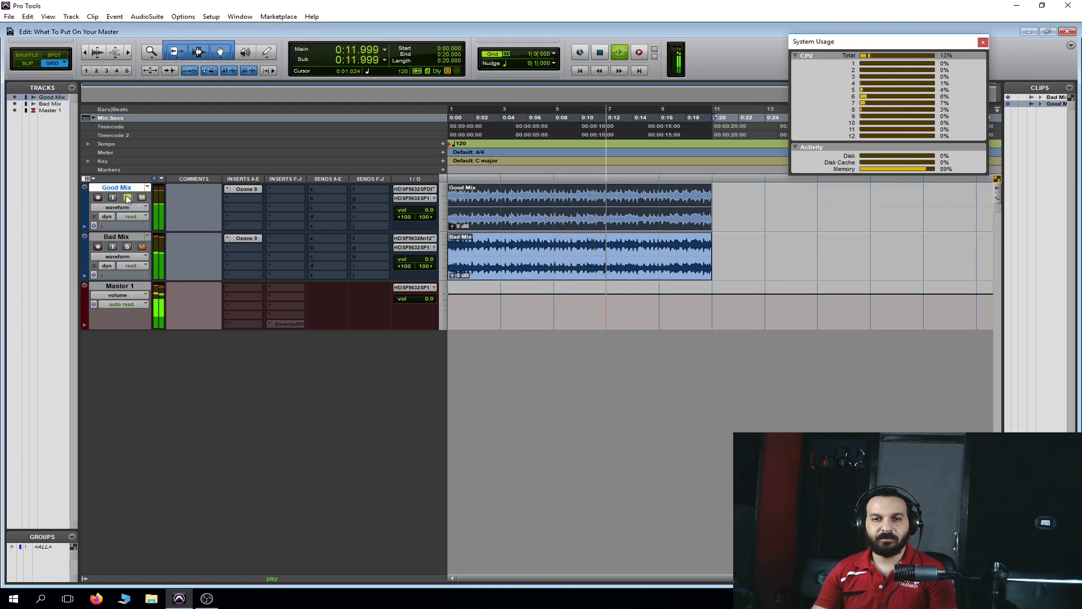
click(127, 246)
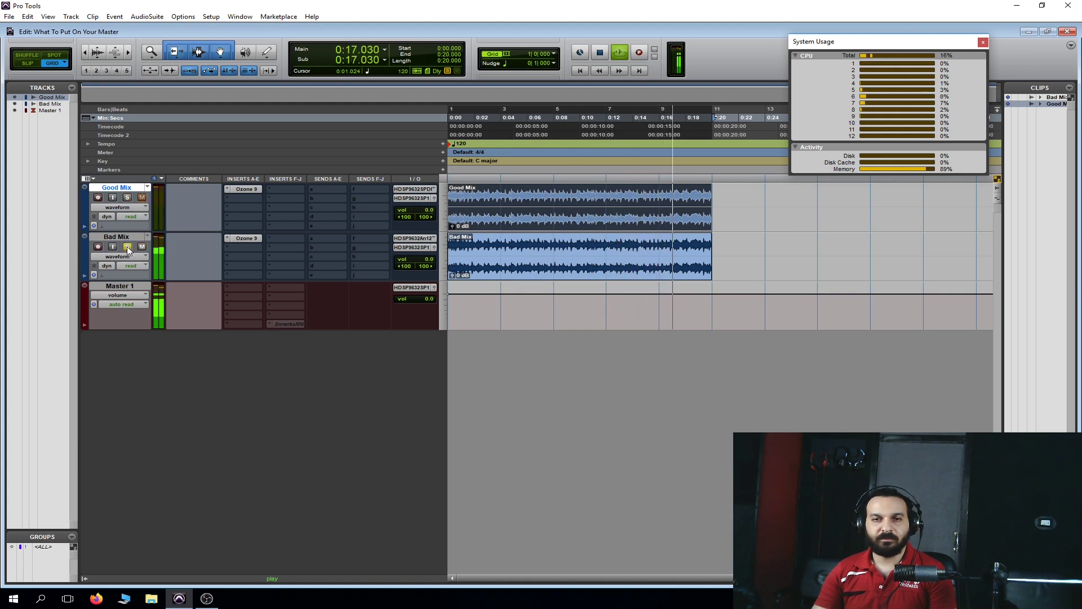